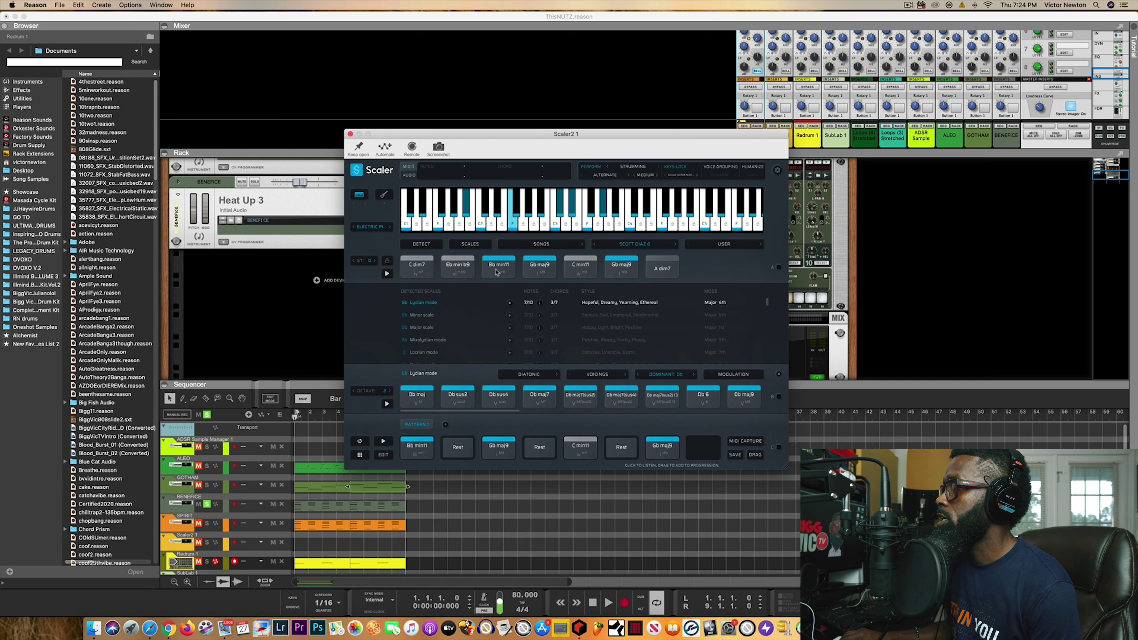
left_click(496, 272)
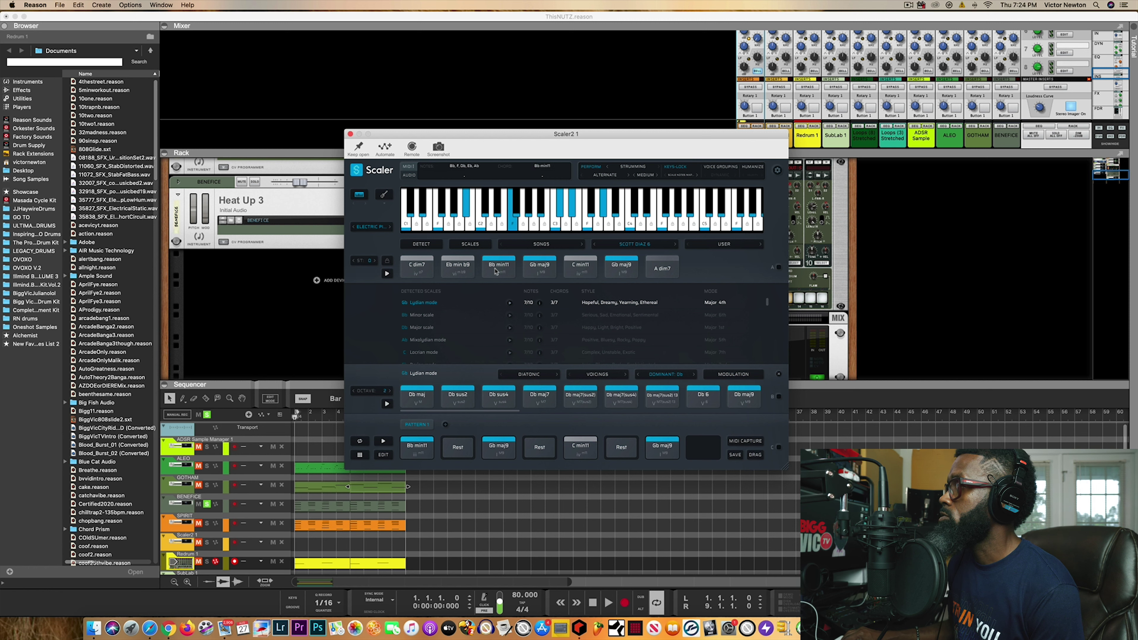
left_click(544, 271)
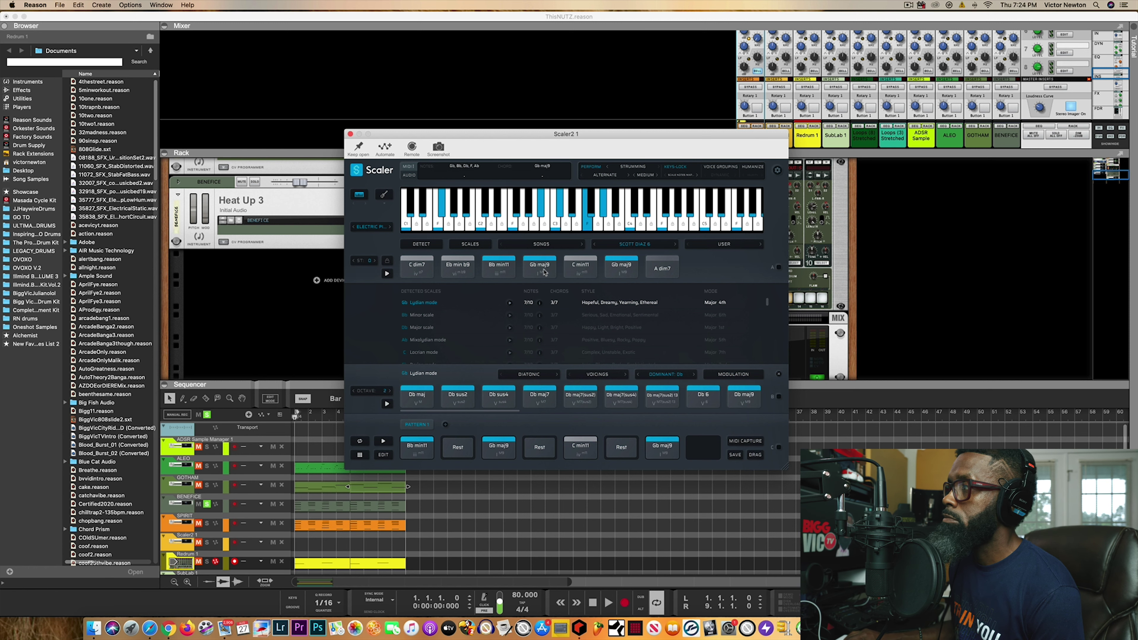
left_click(589, 270)
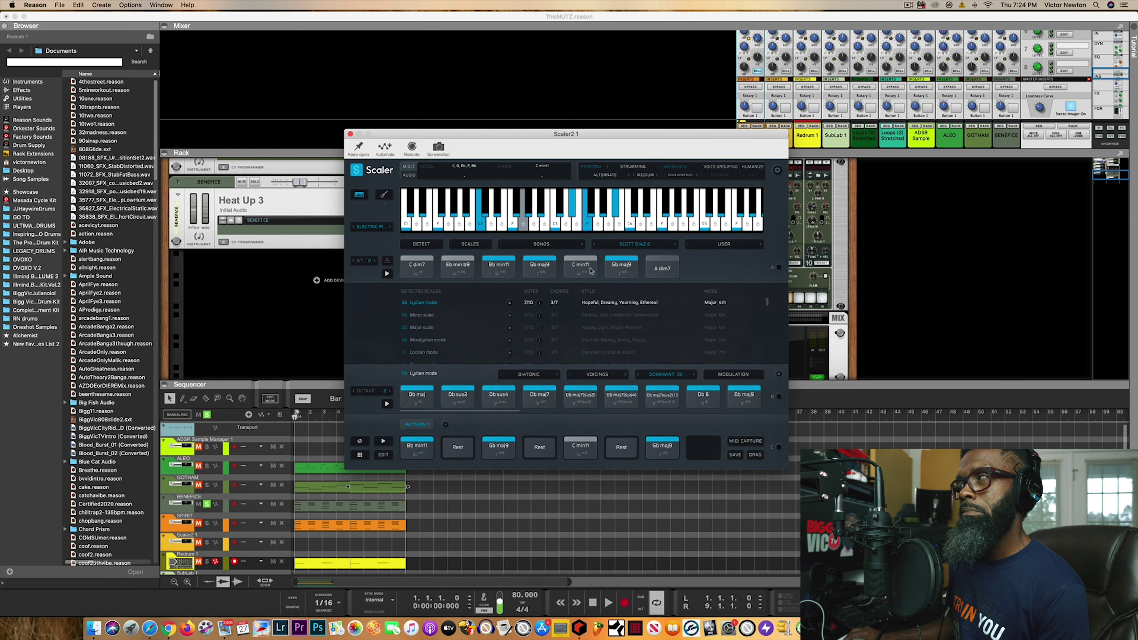
left_click(618, 271)
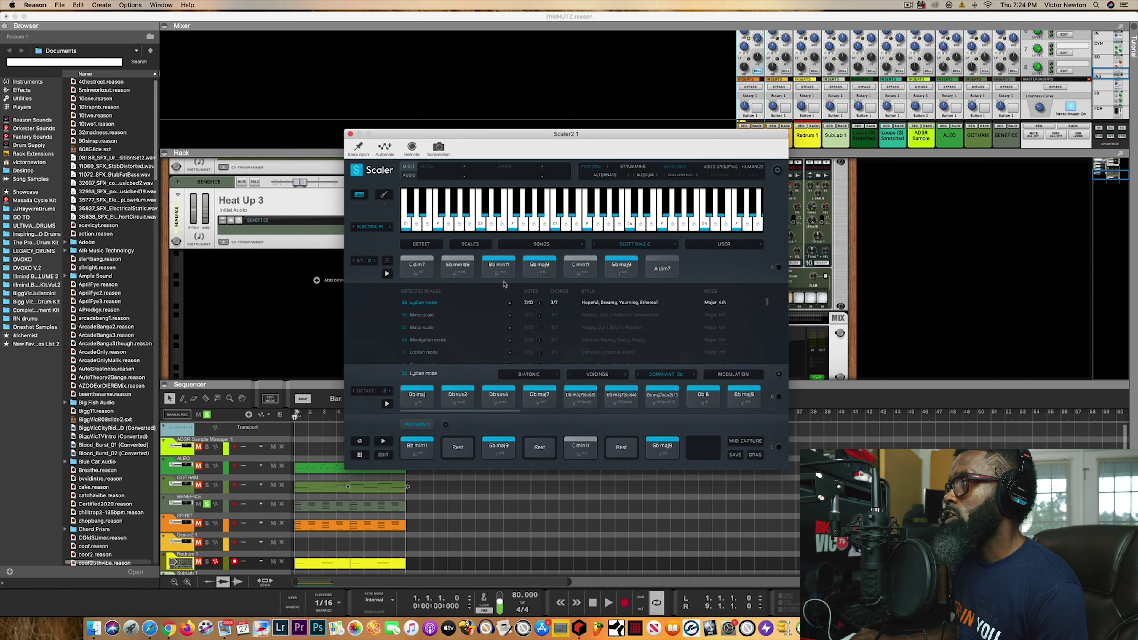
left_click(491, 268)
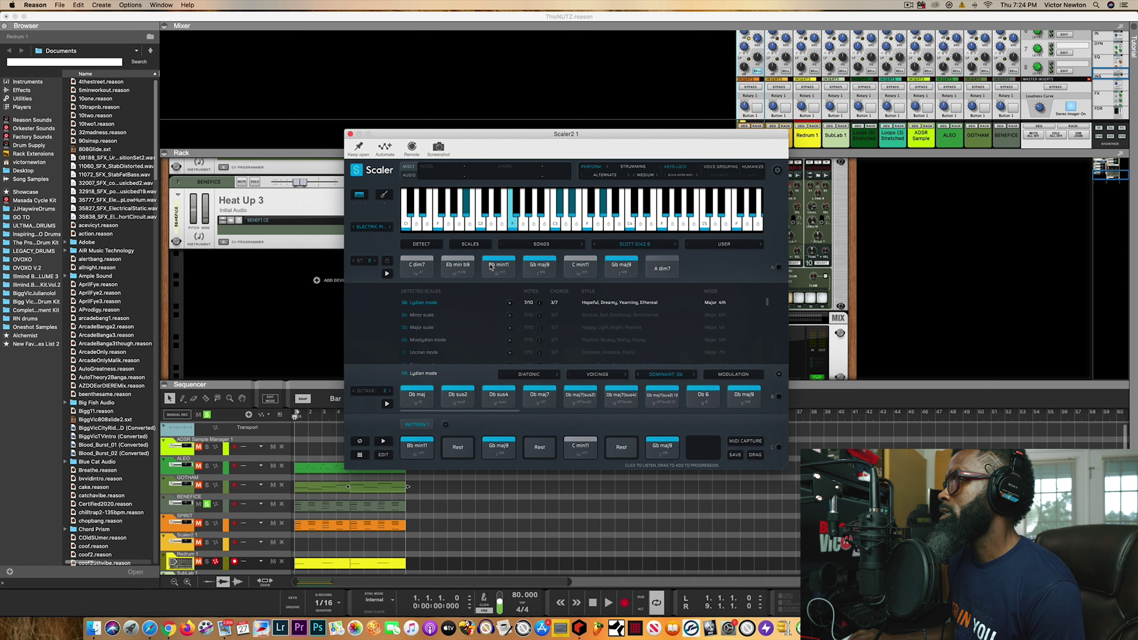
left_click(542, 269)
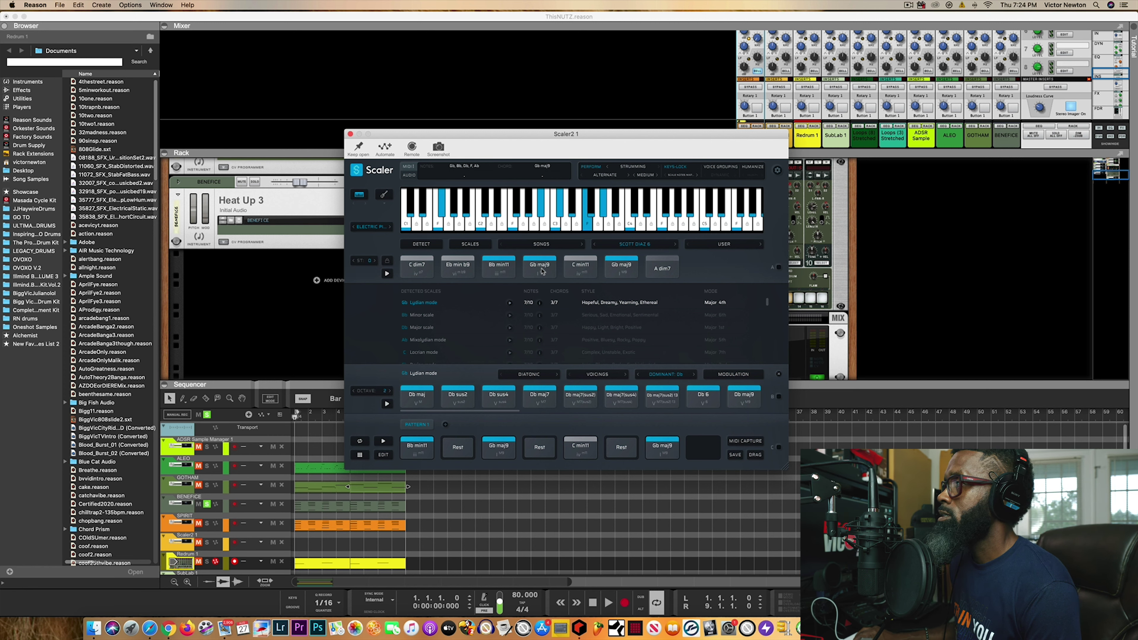
left_click(582, 268)
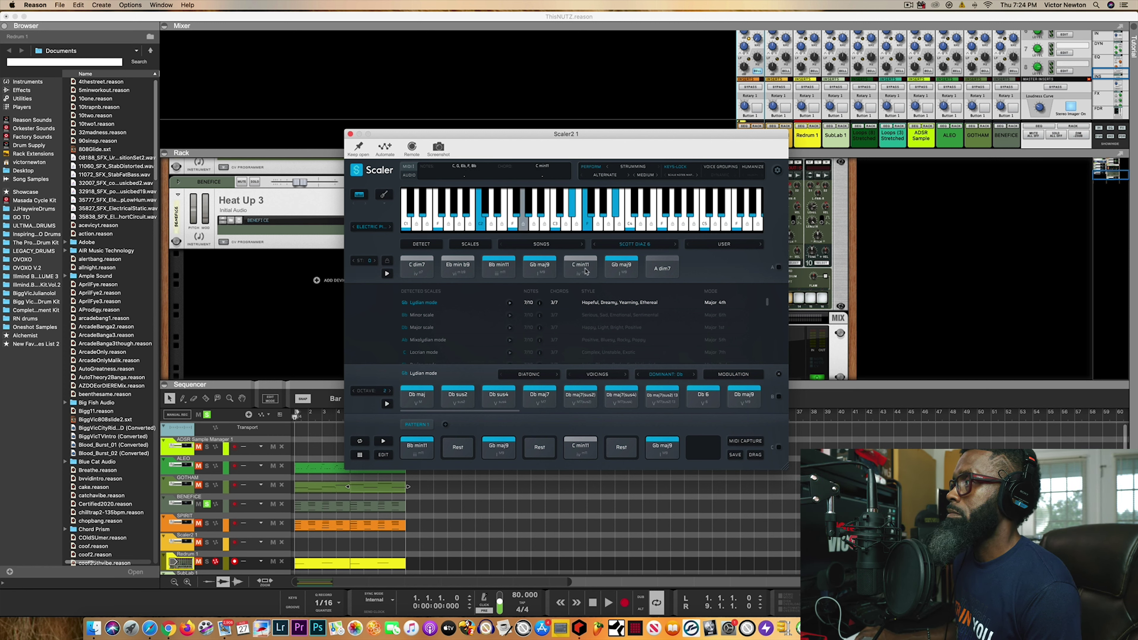
left_click(622, 269)
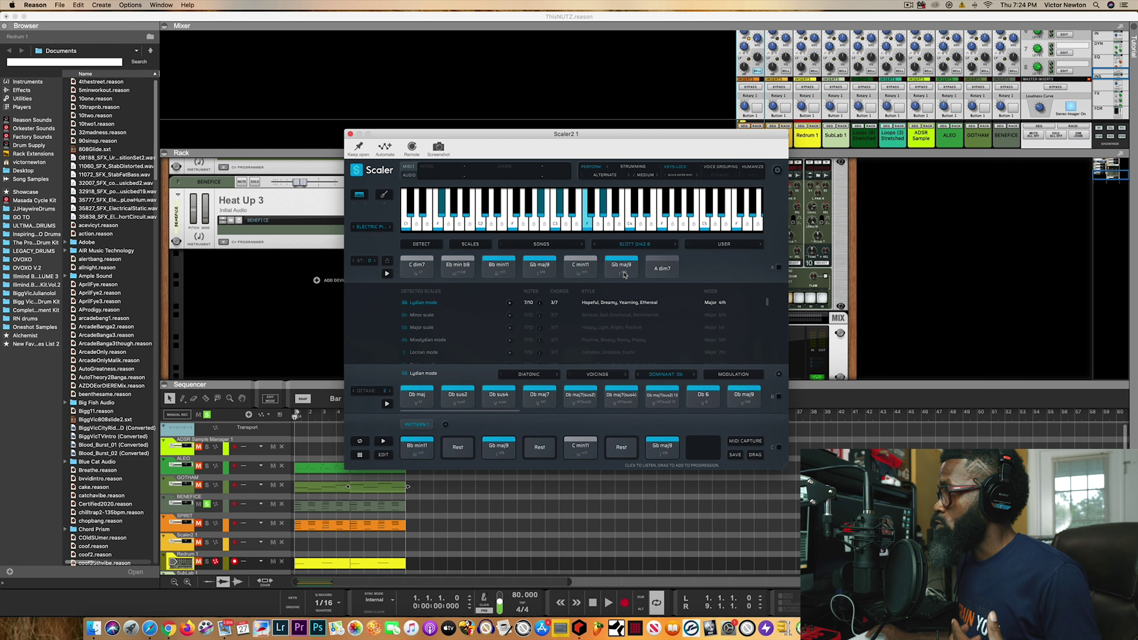
Audition the Db maj7(sus4) chord, record-arm the BENEFICE track, and close Scaler 2
left_click_drag(468, 140, 559, 112)
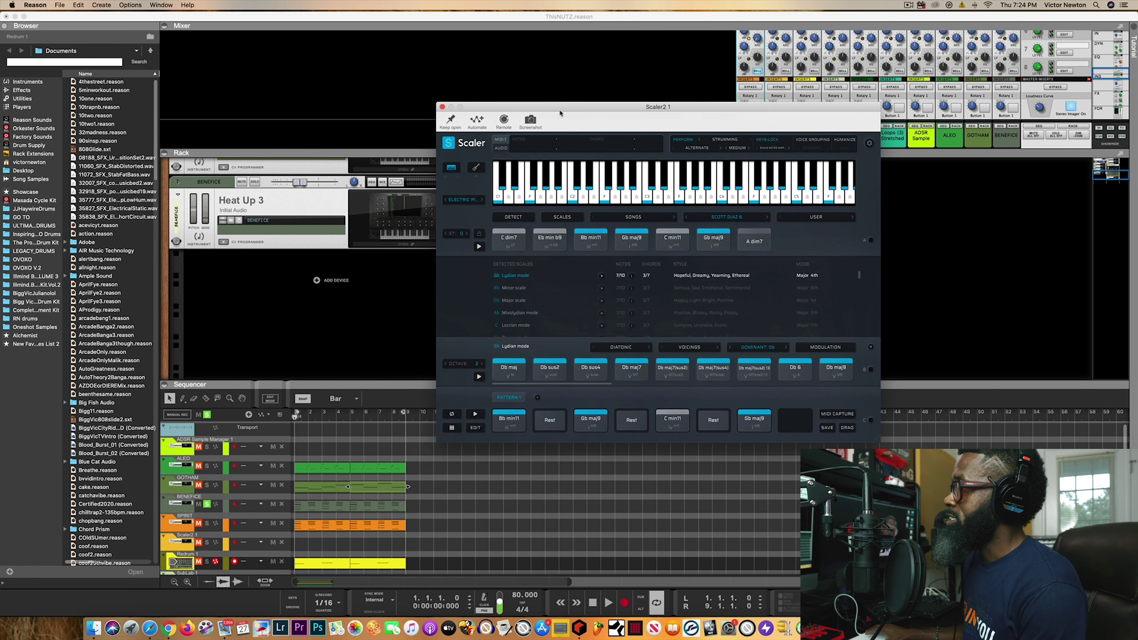
left_click(720, 372)
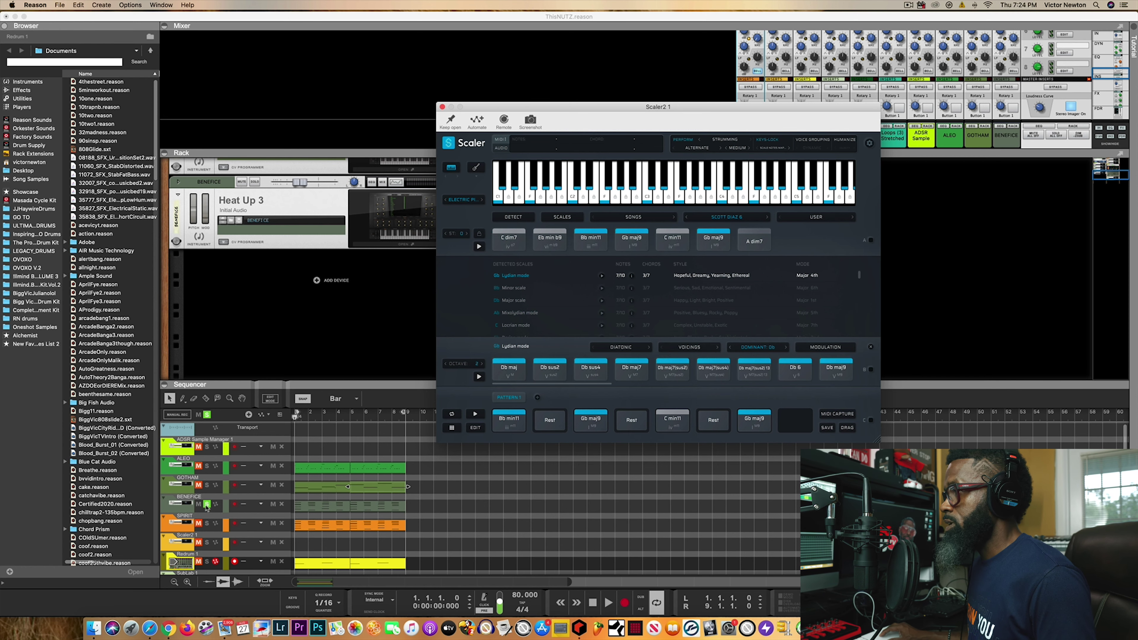
left_click(200, 511)
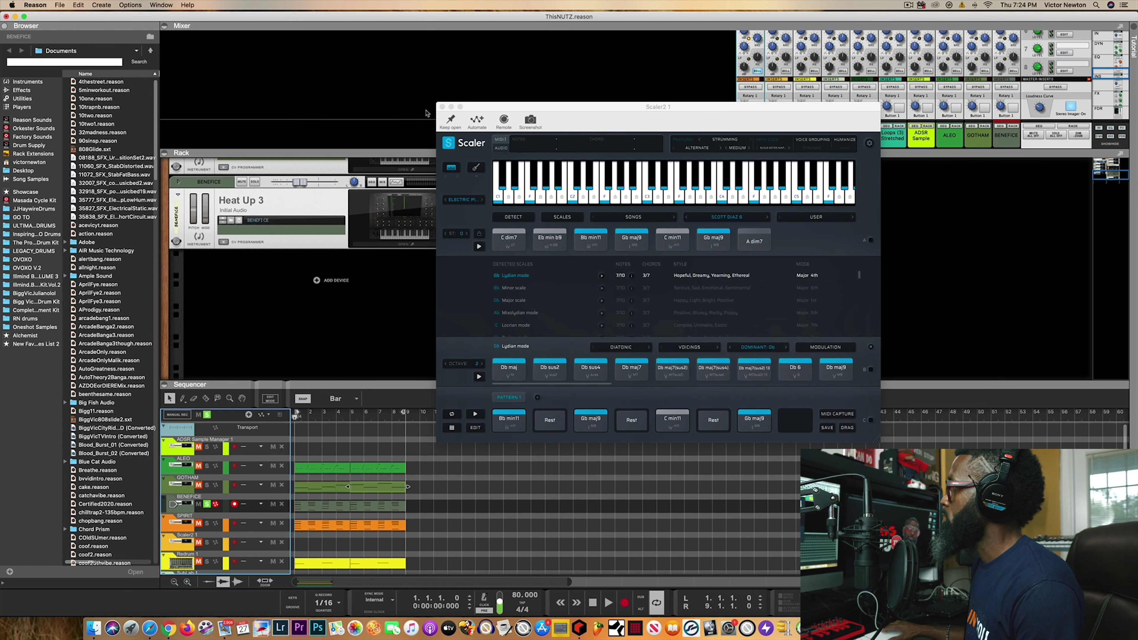
left_click(442, 107)
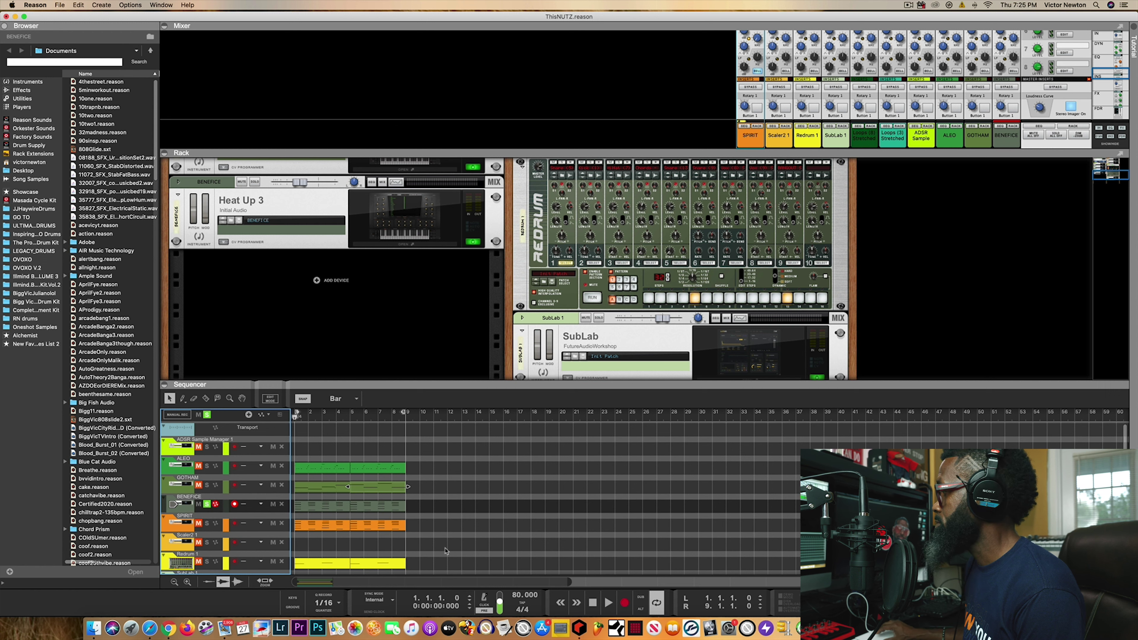
Start the beat and open the BENEFICE Heat Up 3 window showing its PADS preset
left_click(609, 602)
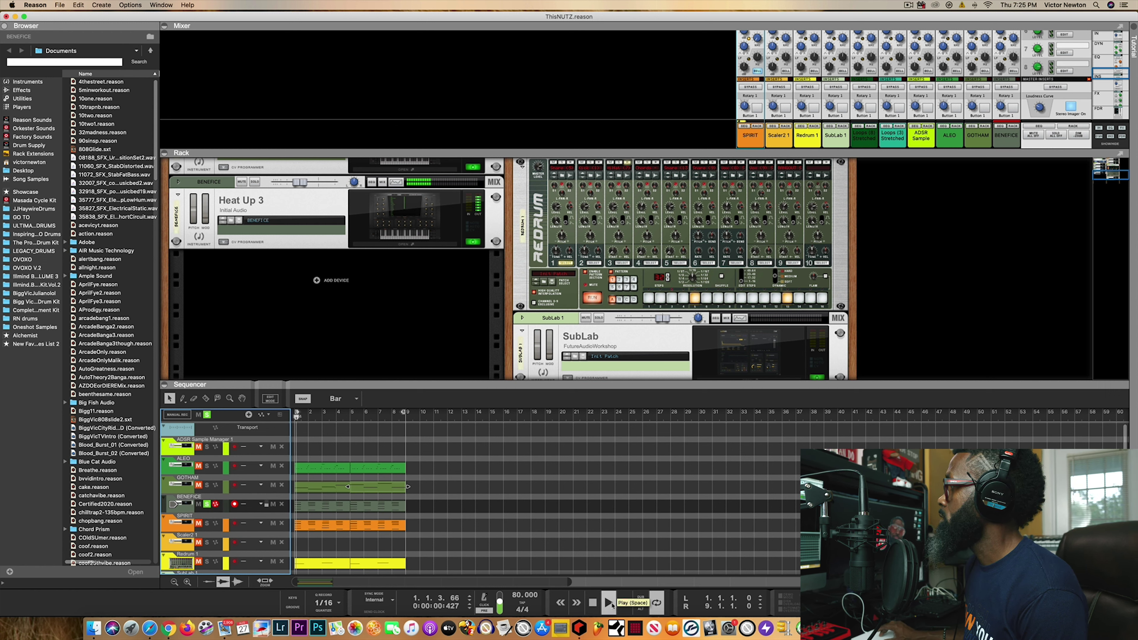
left_click(387, 246)
left_click(387, 246)
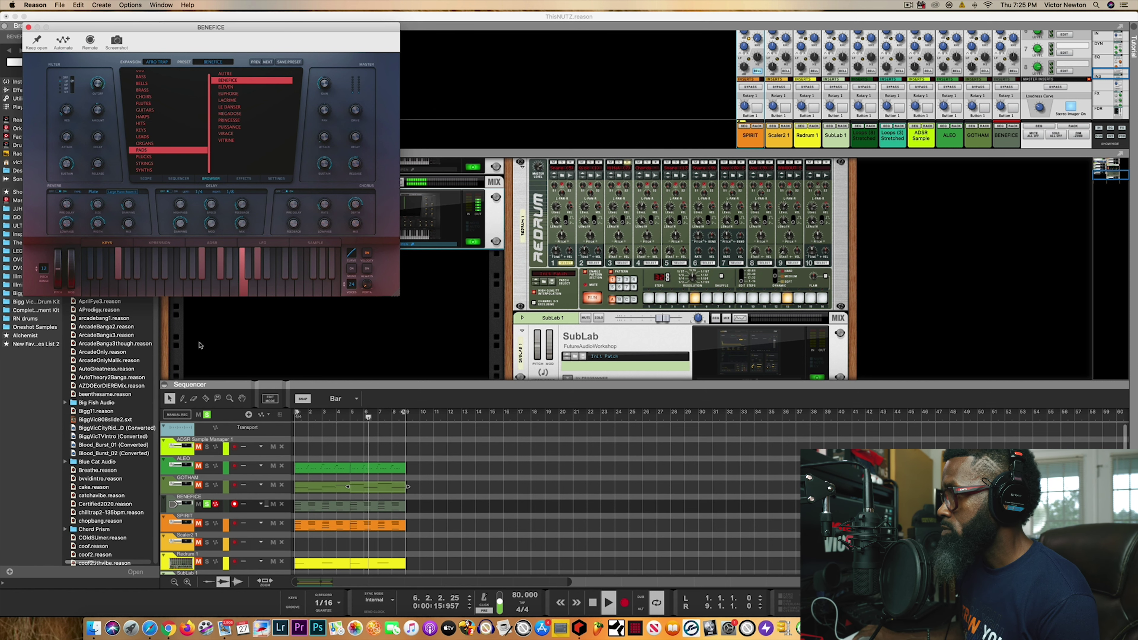
Stop playback, solo and arm SPIRIT, and swap BENEFICE's window for SPIRIT's Heat Up 3
key("space")
left_click(210, 532)
left_click(207, 523)
left_click(200, 531)
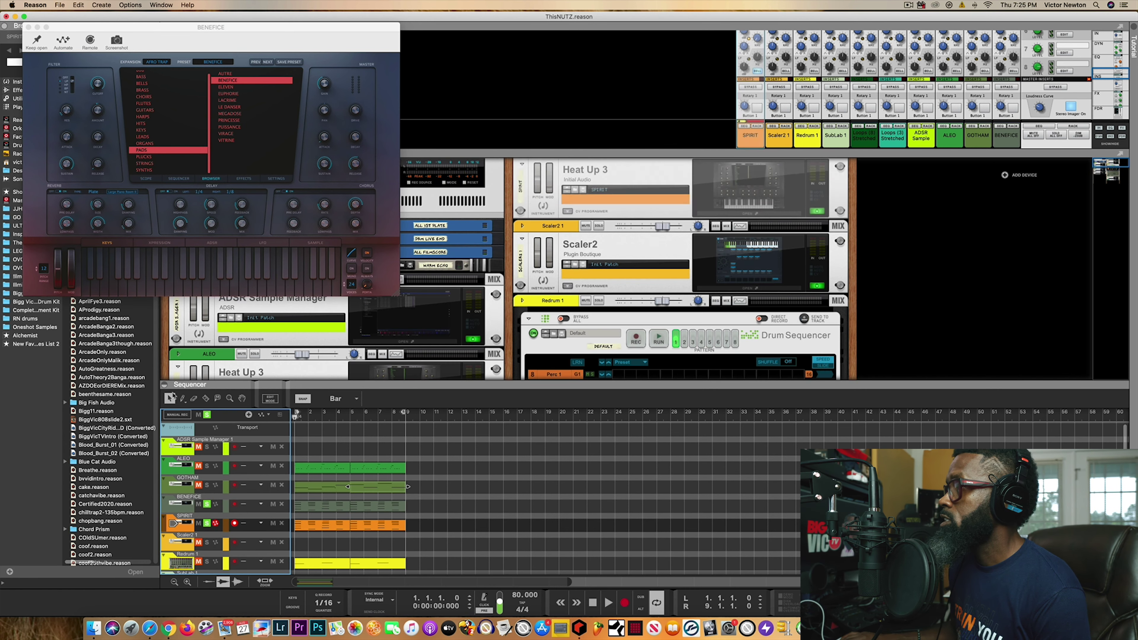
left_click(28, 28)
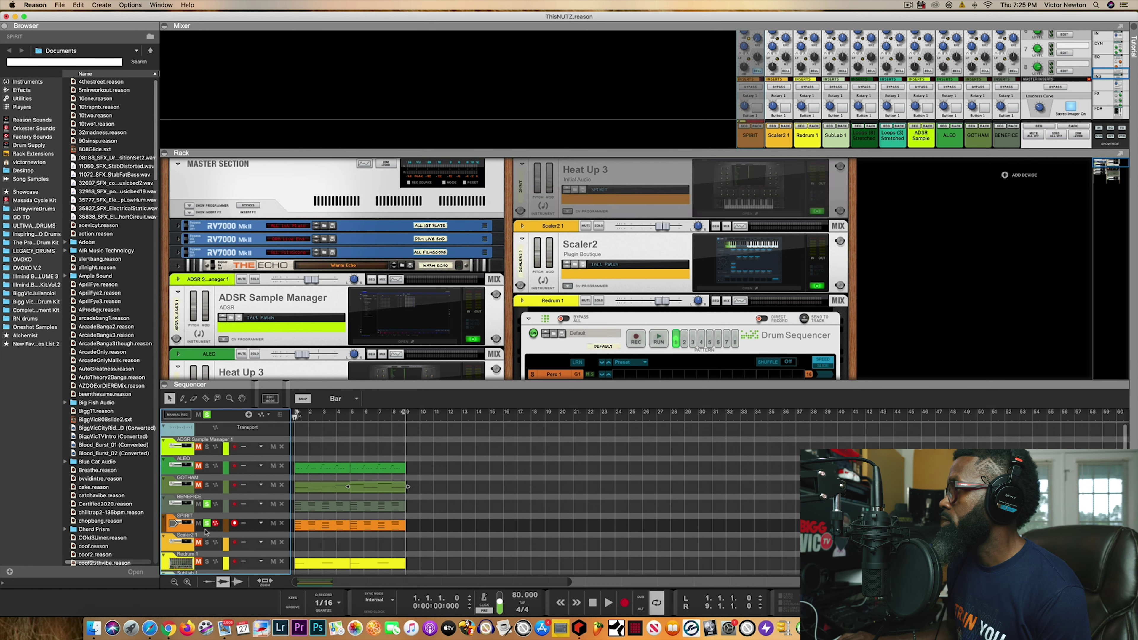
left_click(734, 212)
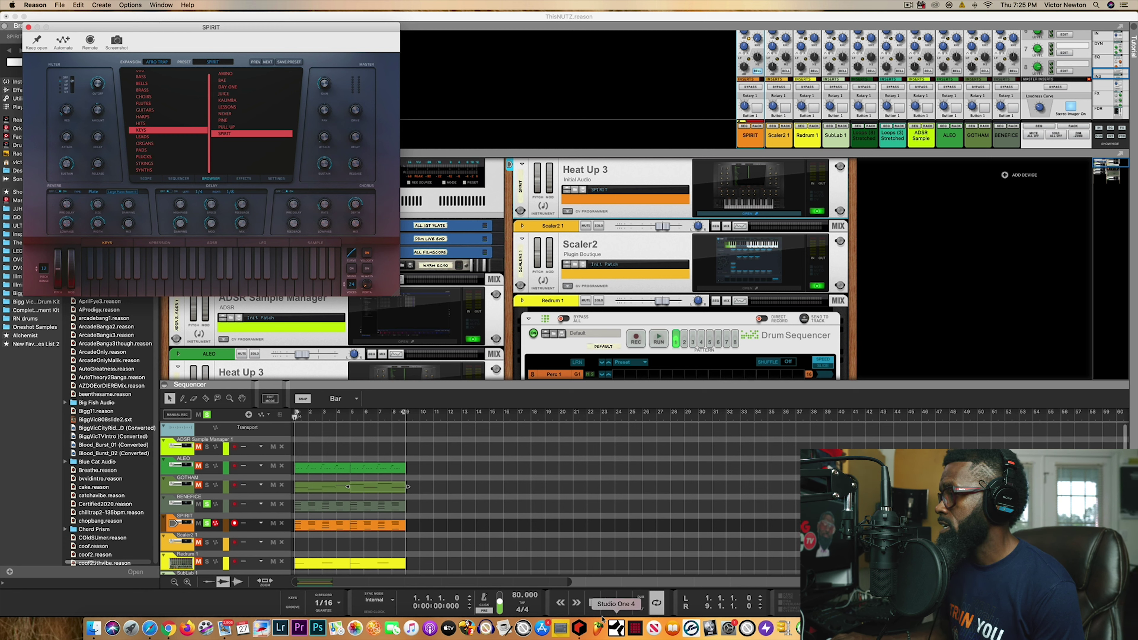
Play the SPIRIT keys sound, toggling BENEFICE's solo off and on, then stop
left_click(591, 608)
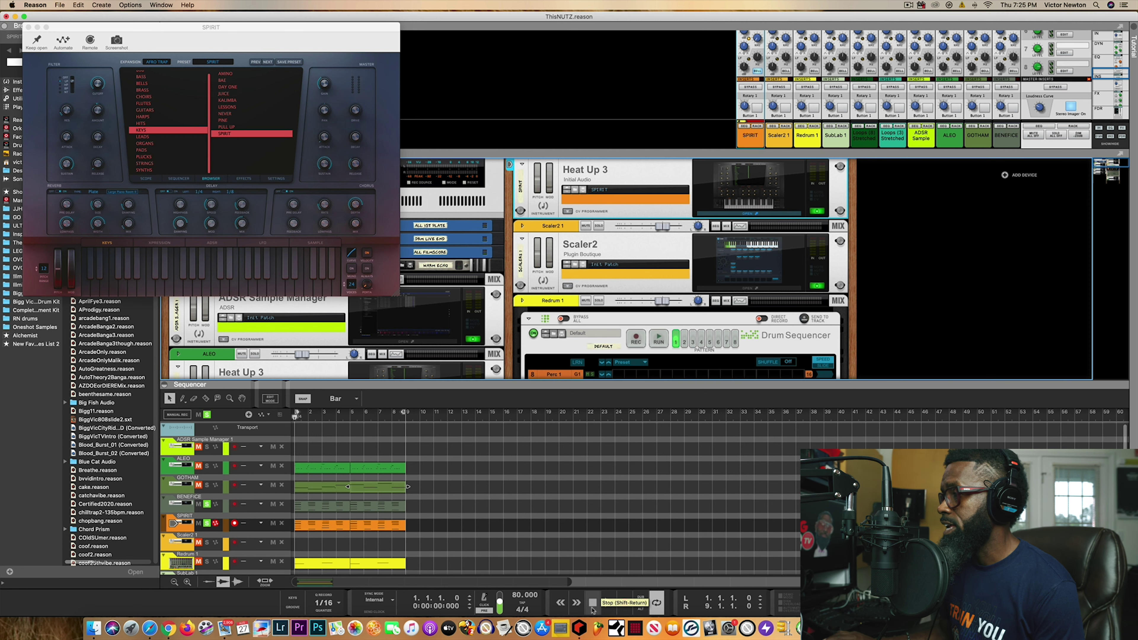
left_click(607, 605)
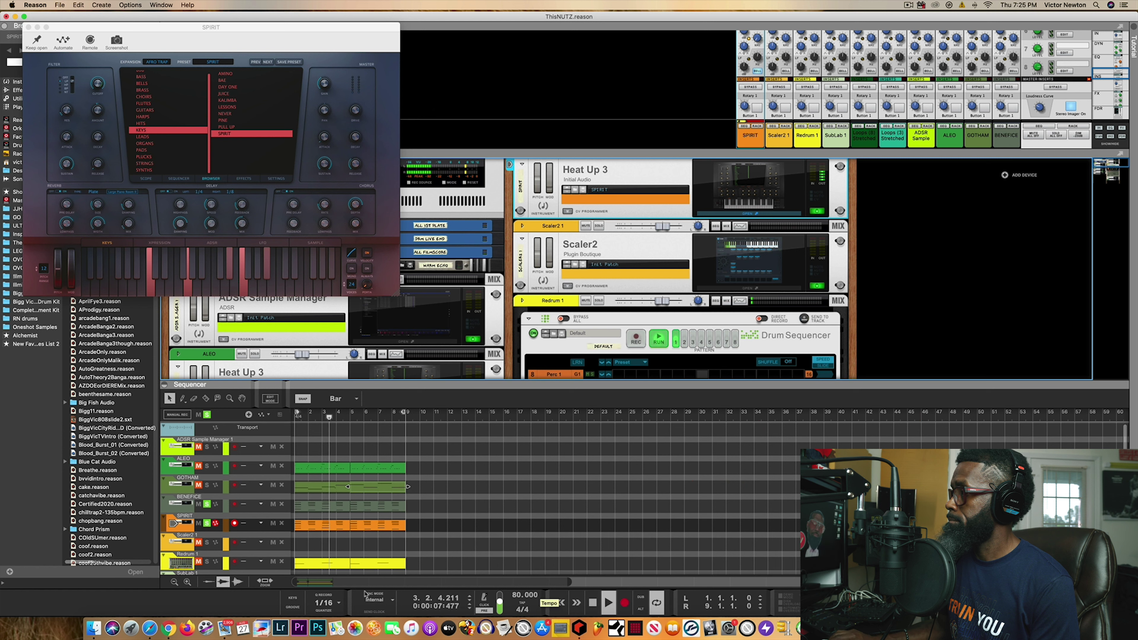
left_click(207, 505)
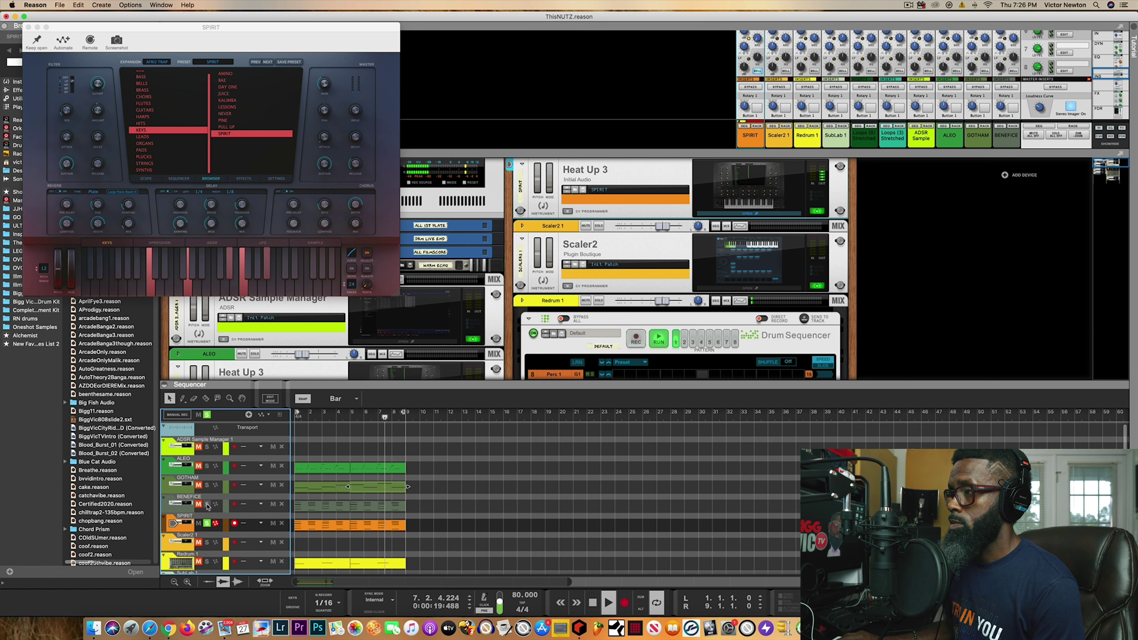
left_click(206, 504)
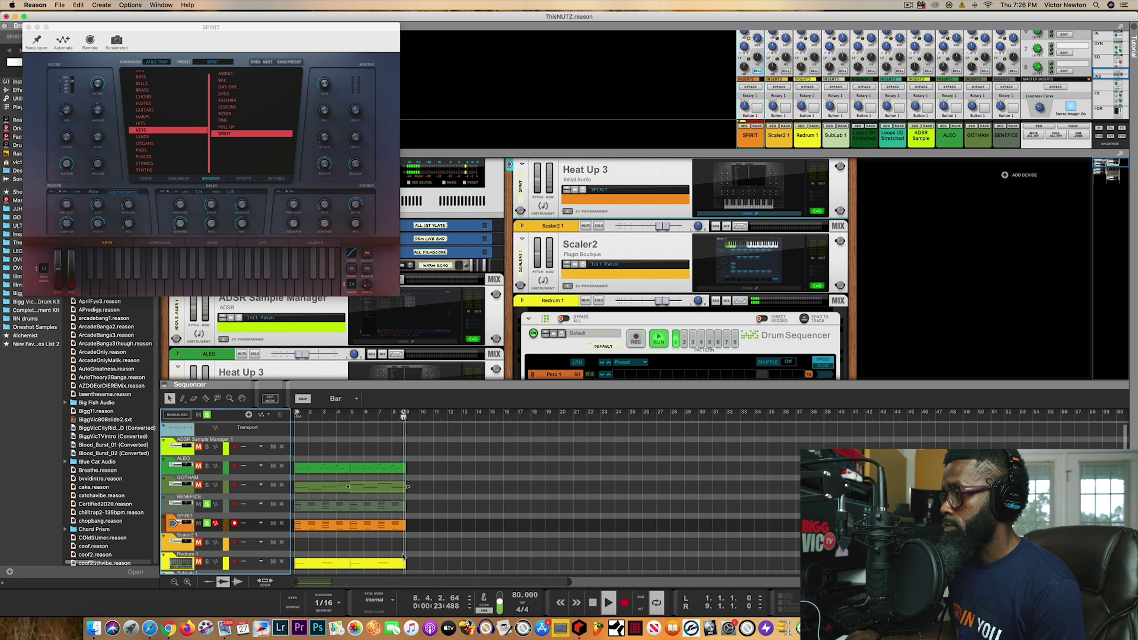
left_click(593, 605)
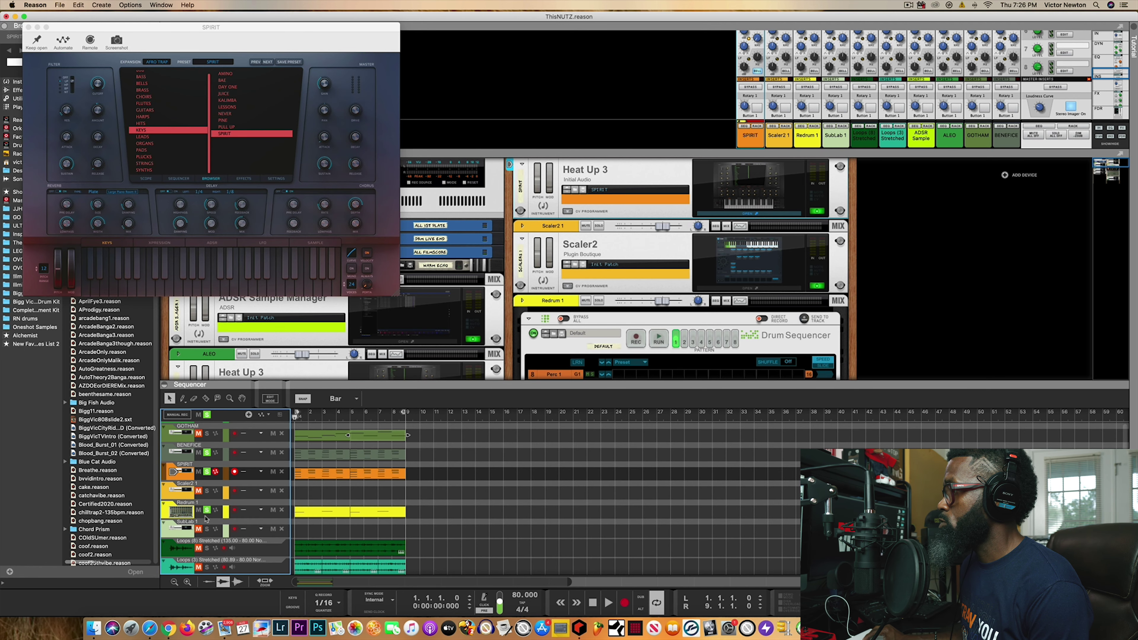
Arm the Redrum drum track, scroll the rack to Redrum, and play the beat
left_click(206, 518)
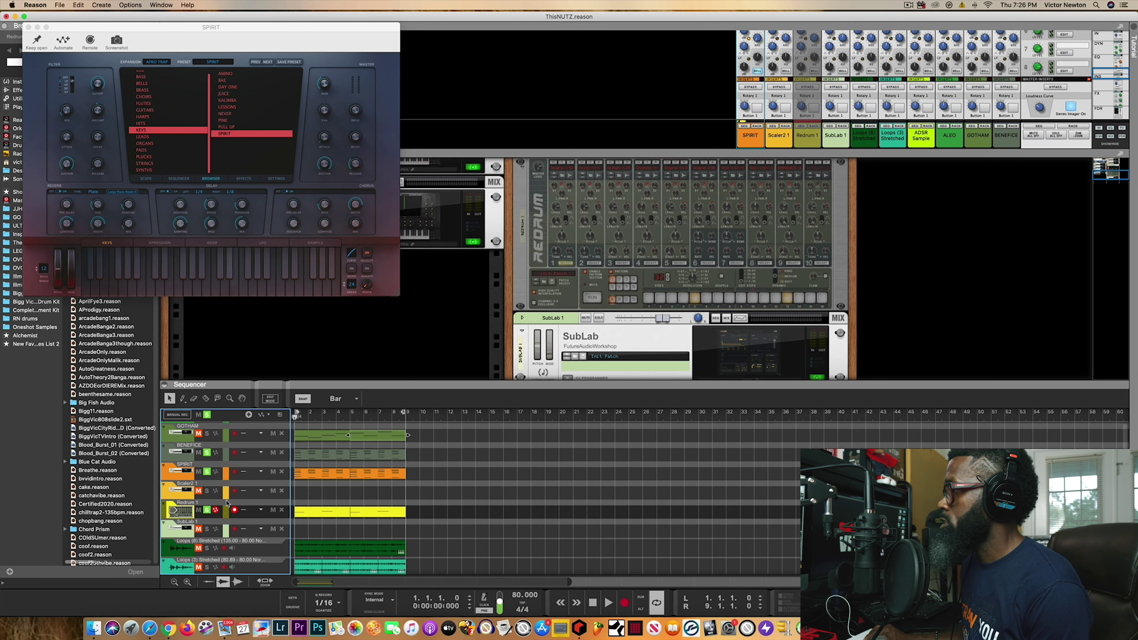
scroll(823, 202, "up", 5)
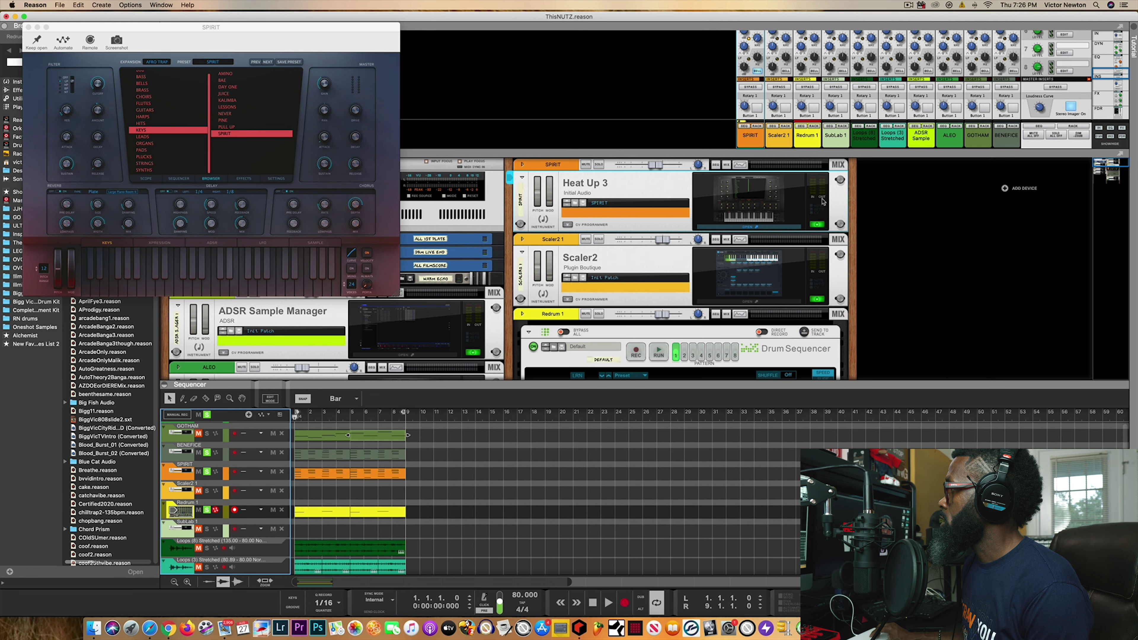
scroll(823, 202, "down", 6)
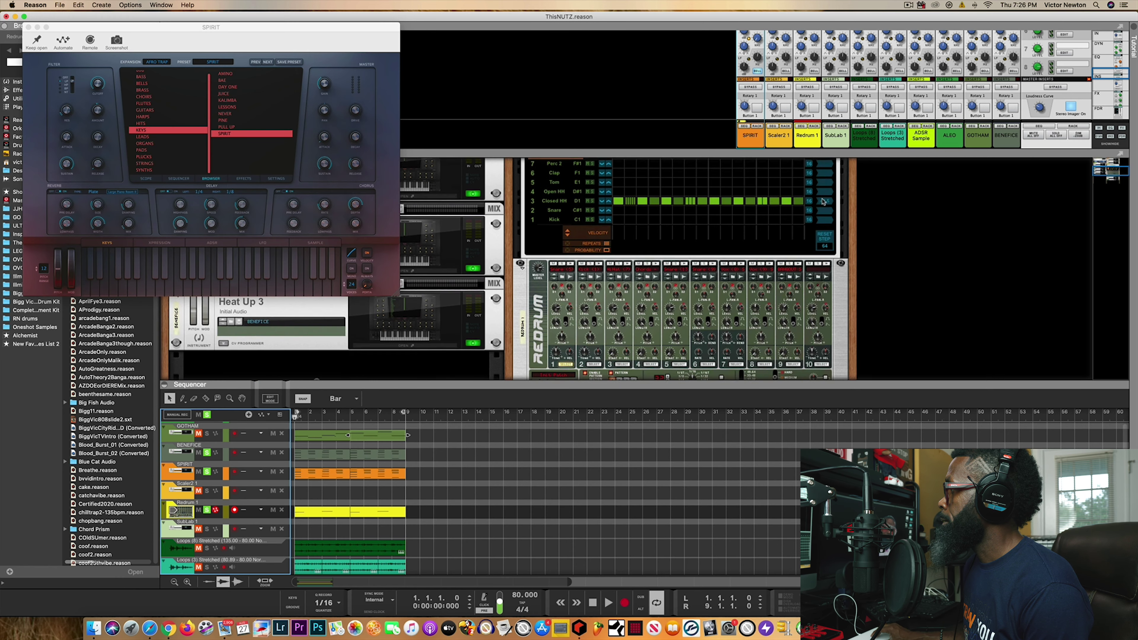
scroll(823, 203, "down", 3)
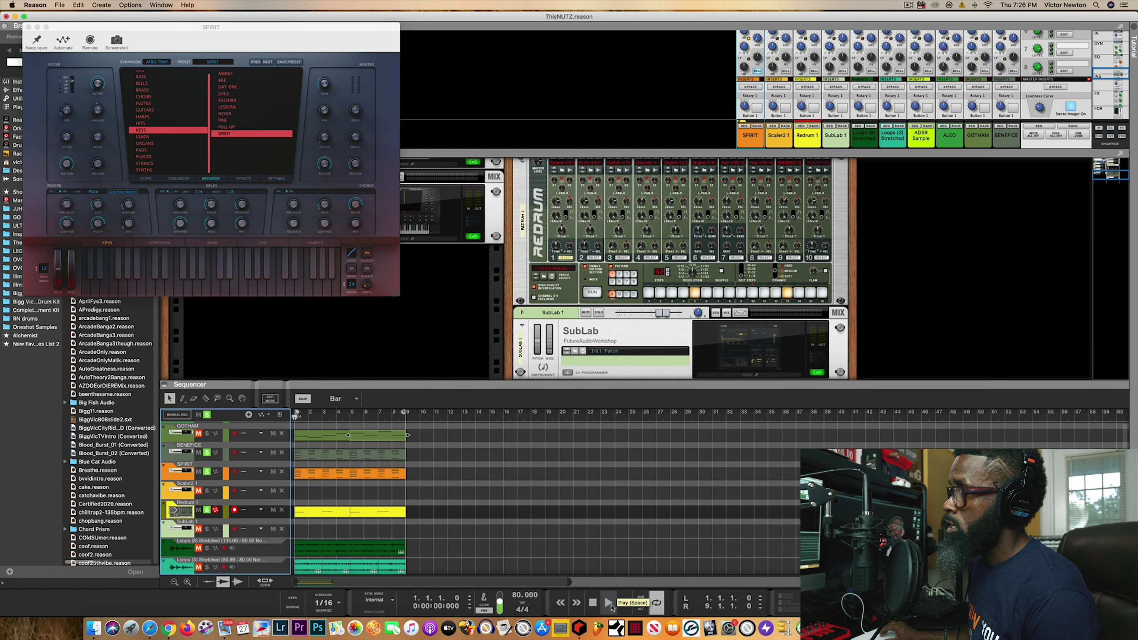
left_click(609, 603)
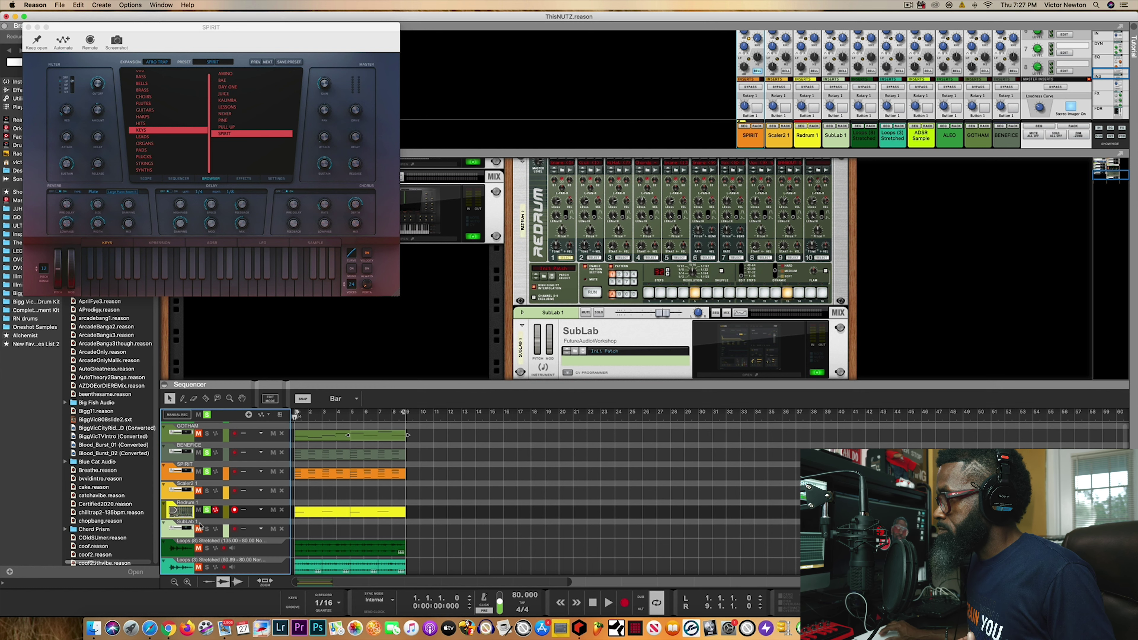
scroll(202, 527, "down", 1)
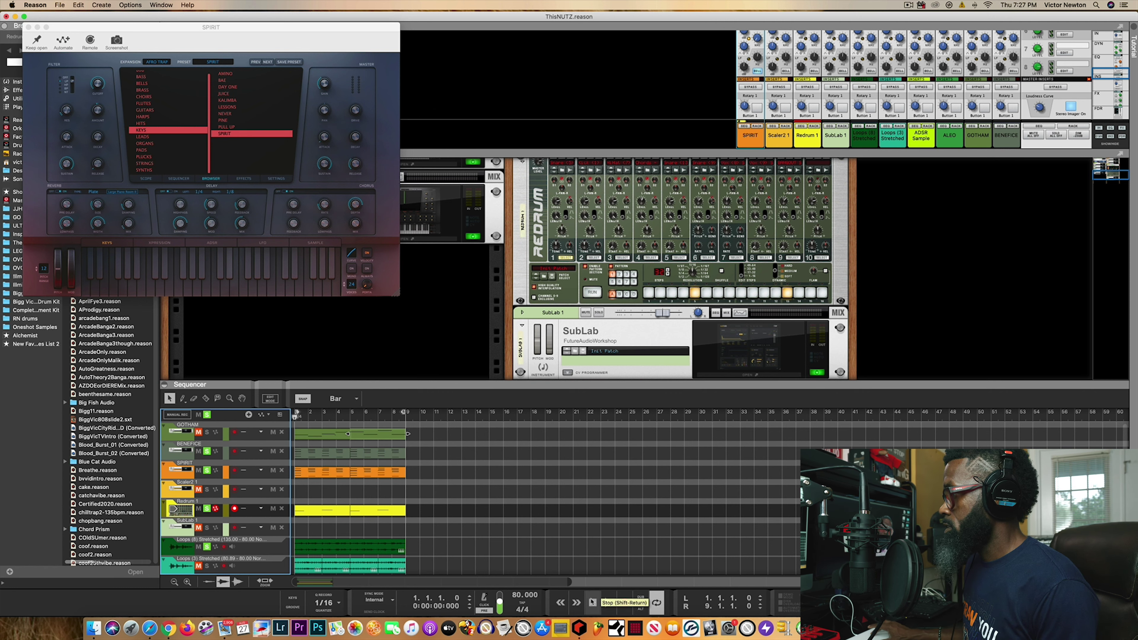
Play the beat, then stop and rewind the song to bar 1
left_click(608, 603)
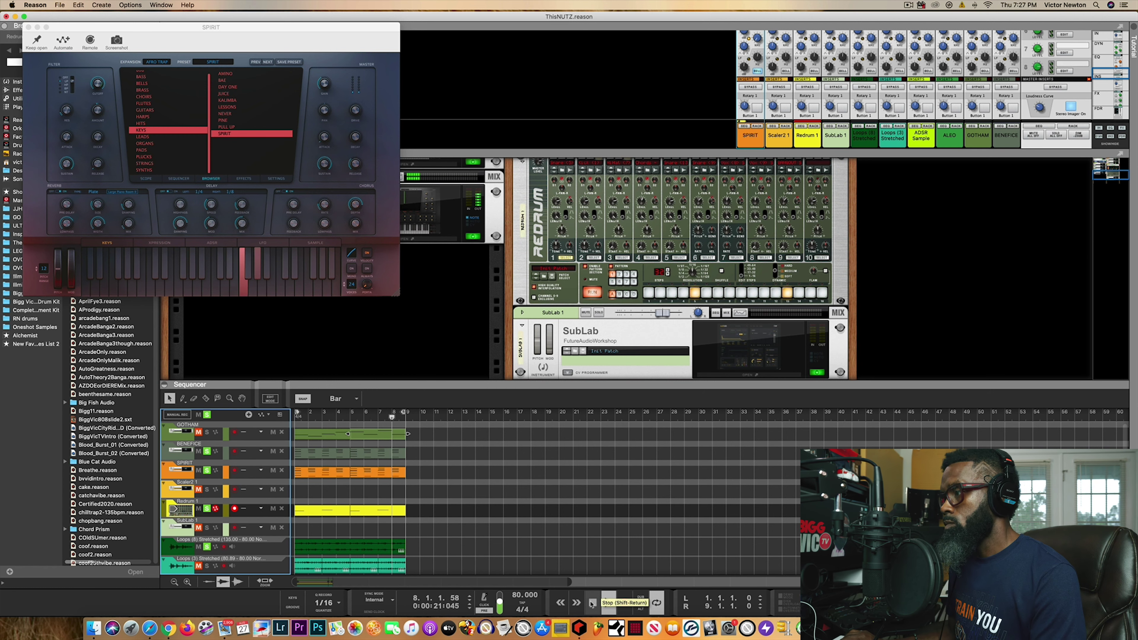
left_click(592, 604)
left_click(592, 604)
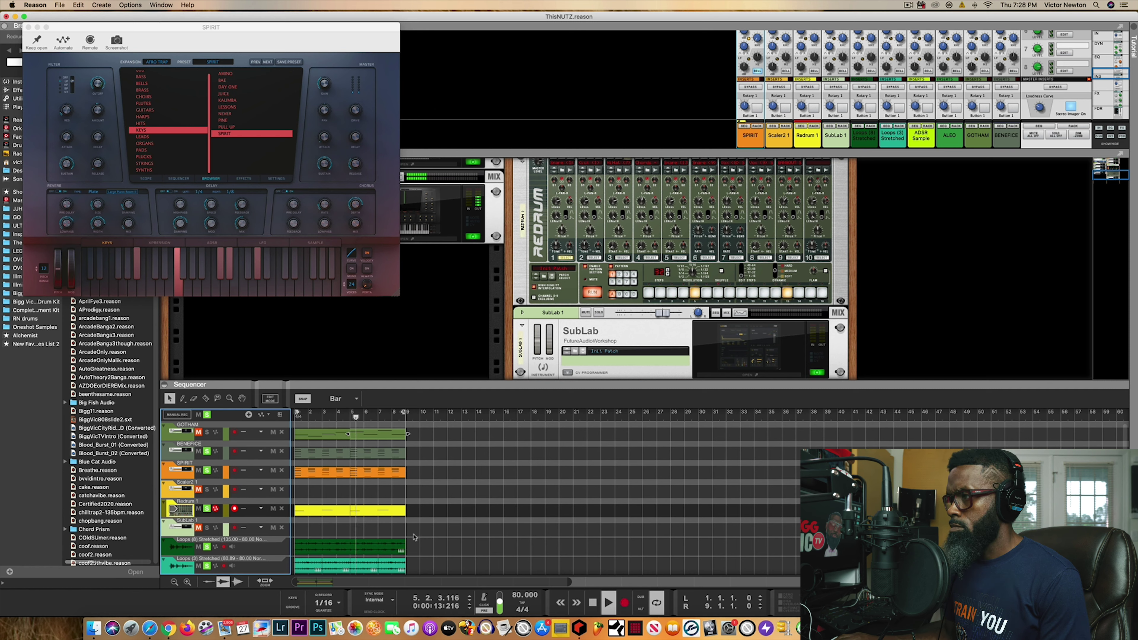
Scroll the sequencer track list back to the top, from Transport down to GOTHAM
scroll(421, 532, "right", 1)
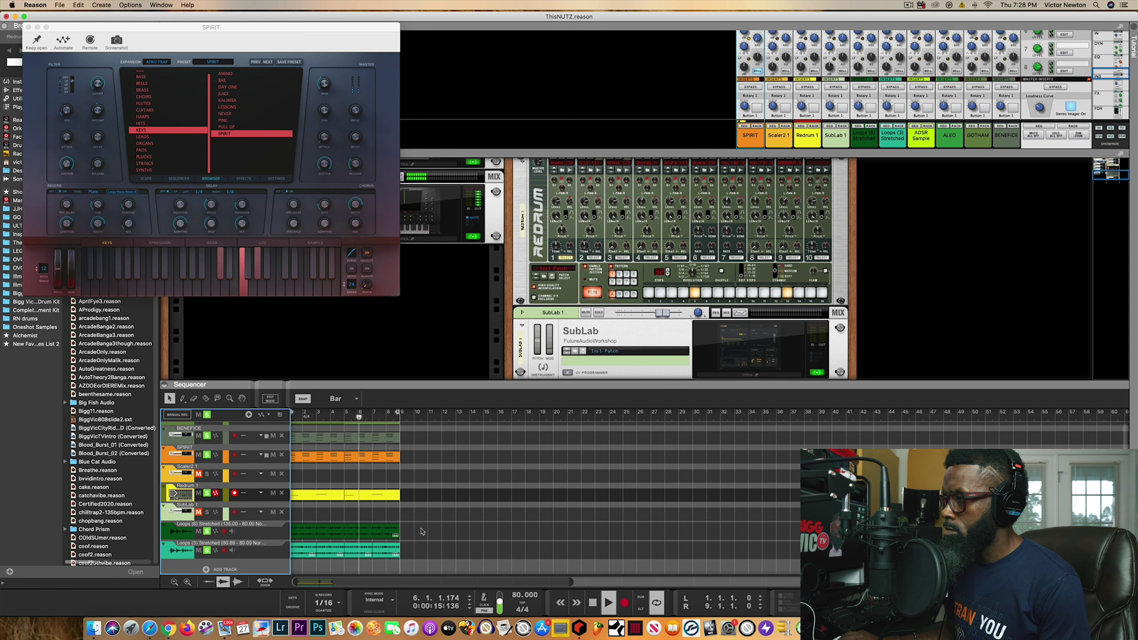
scroll(304, 516, "down", 1)
scroll(304, 516, "up", 4)
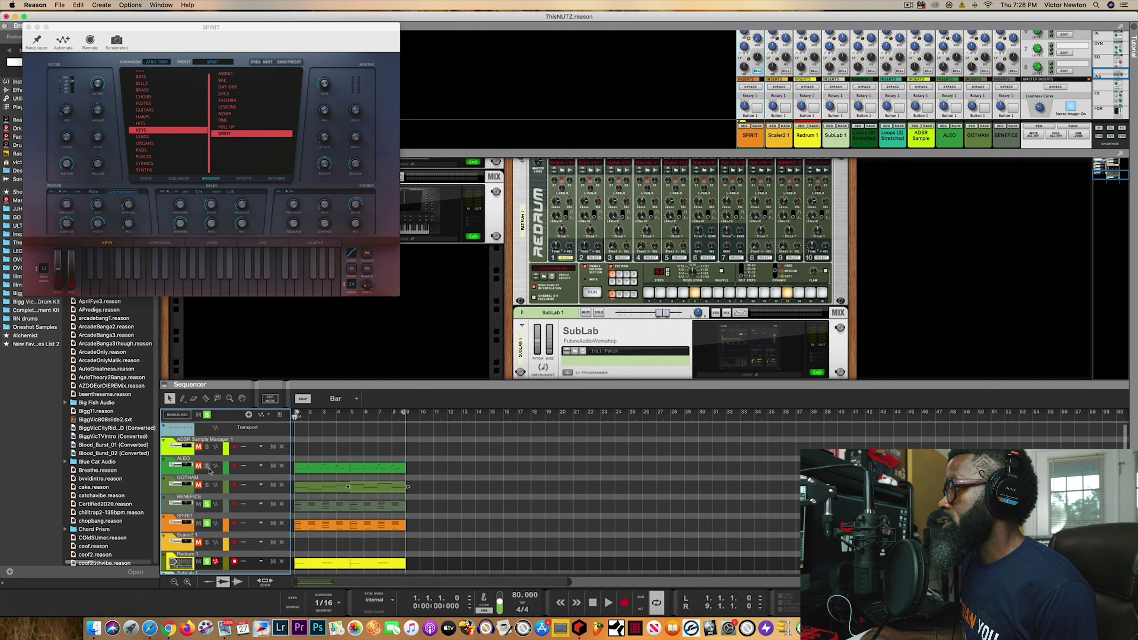
Arm GOTHAM, close SPIRIT's window, open GOTHAM's Heat Up 3, and play to audition it
left_click(205, 492)
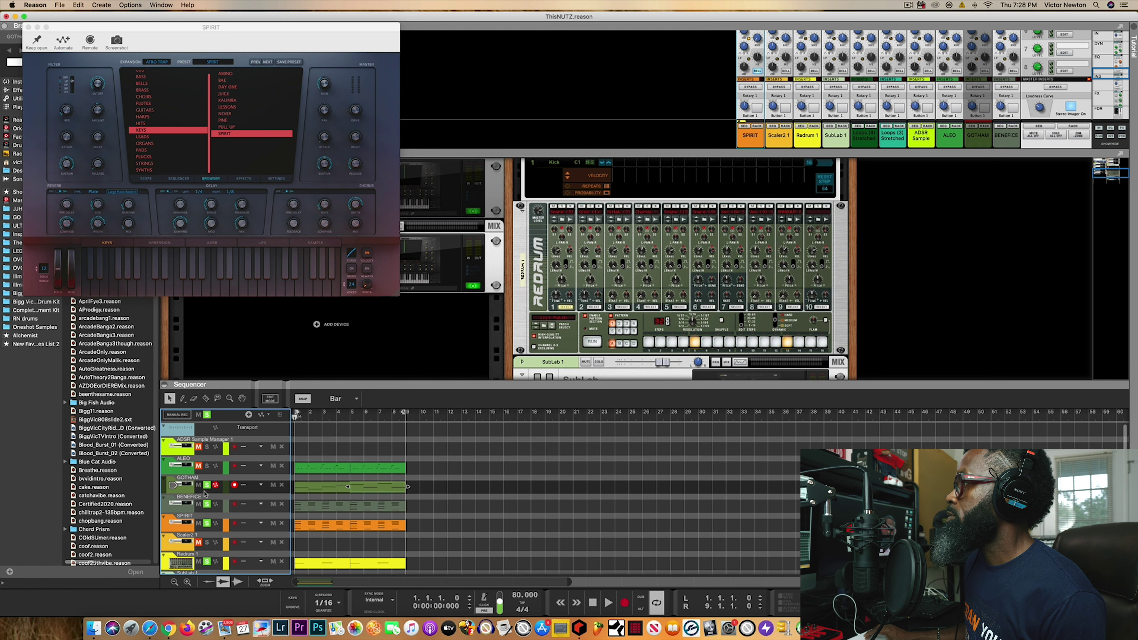
left_click(28, 27)
left_click(399, 215)
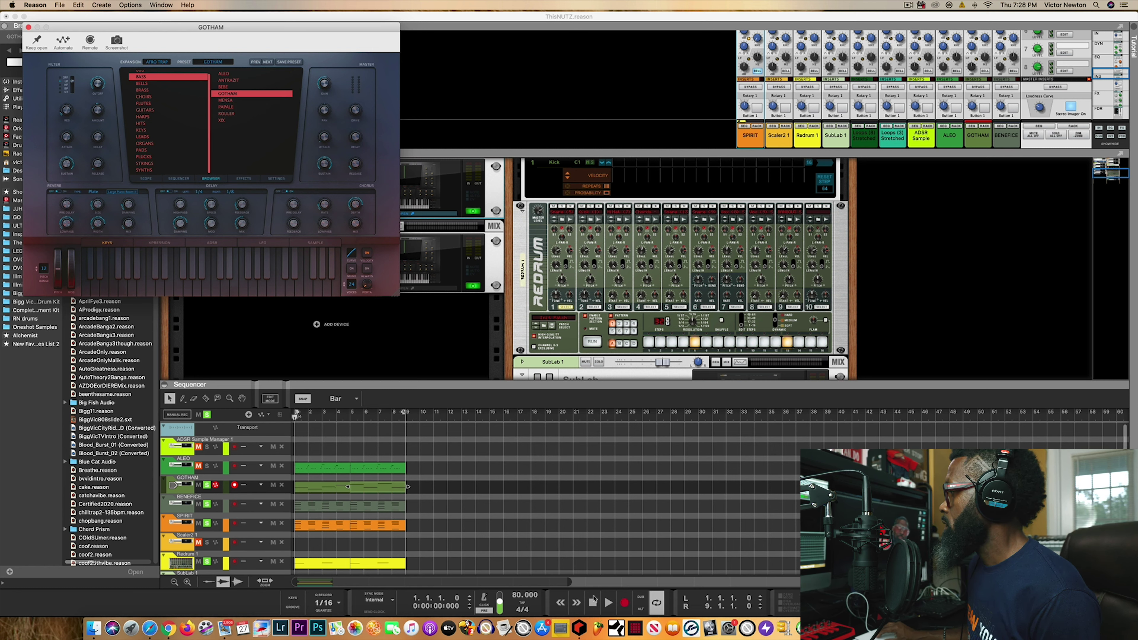
left_click(598, 606)
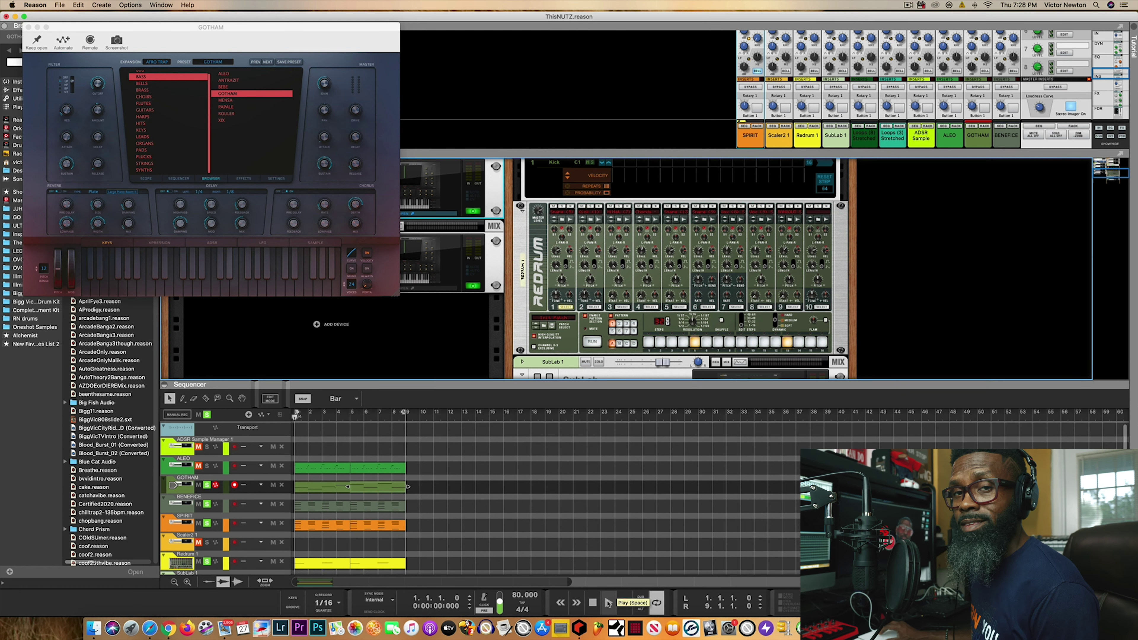
left_click(609, 603)
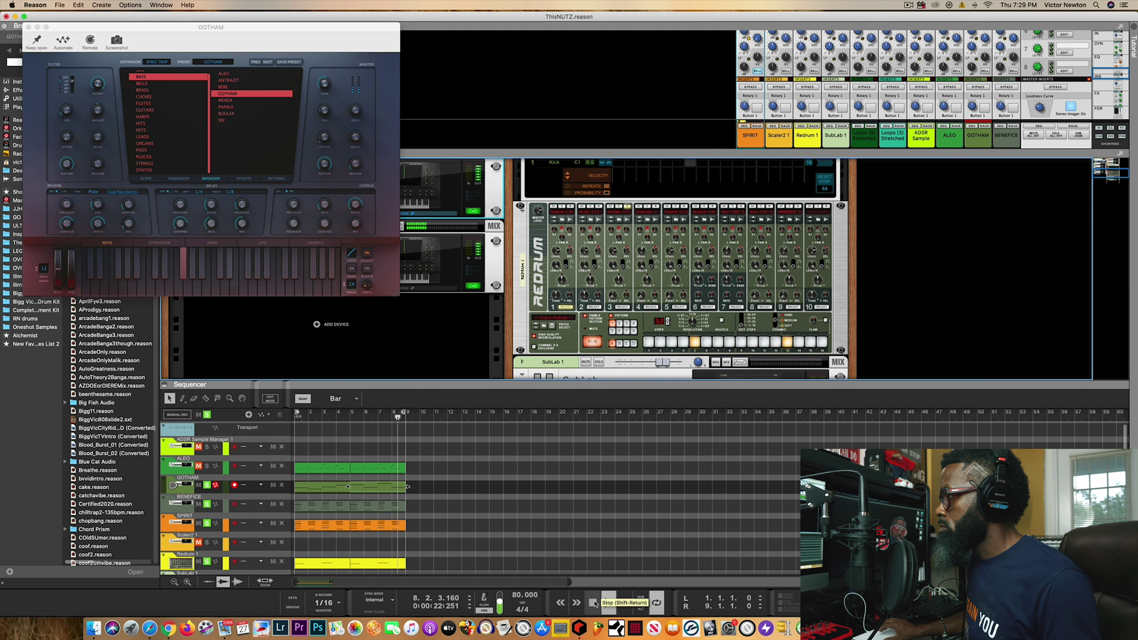
Stop at bar 1, then solo and record-arm the ALEO track
double_click(594, 604)
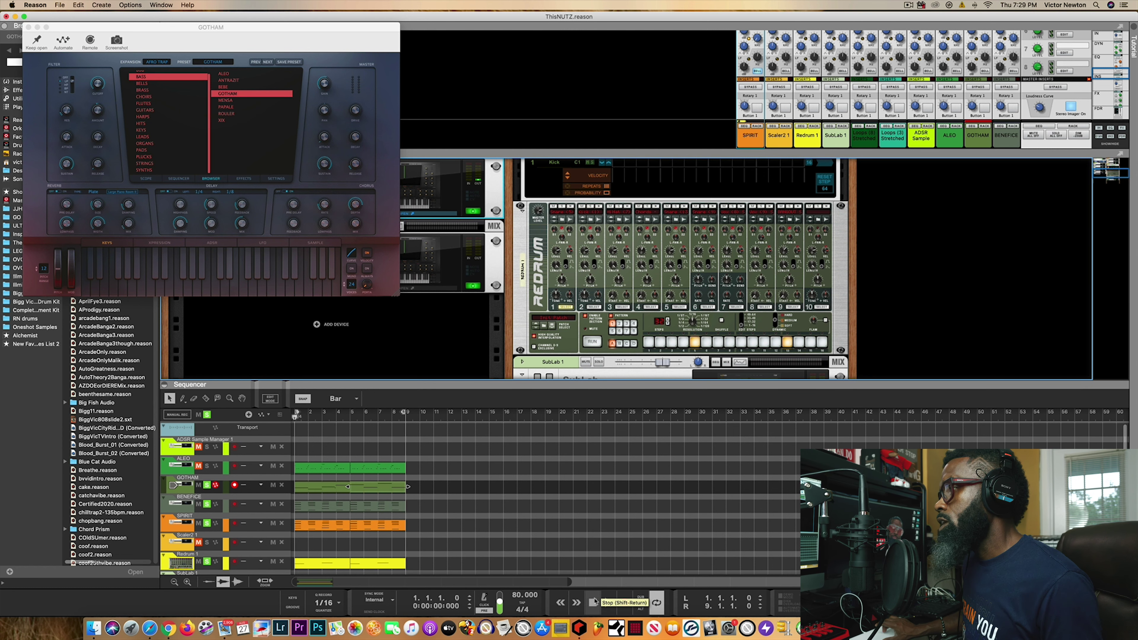
left_click(207, 466)
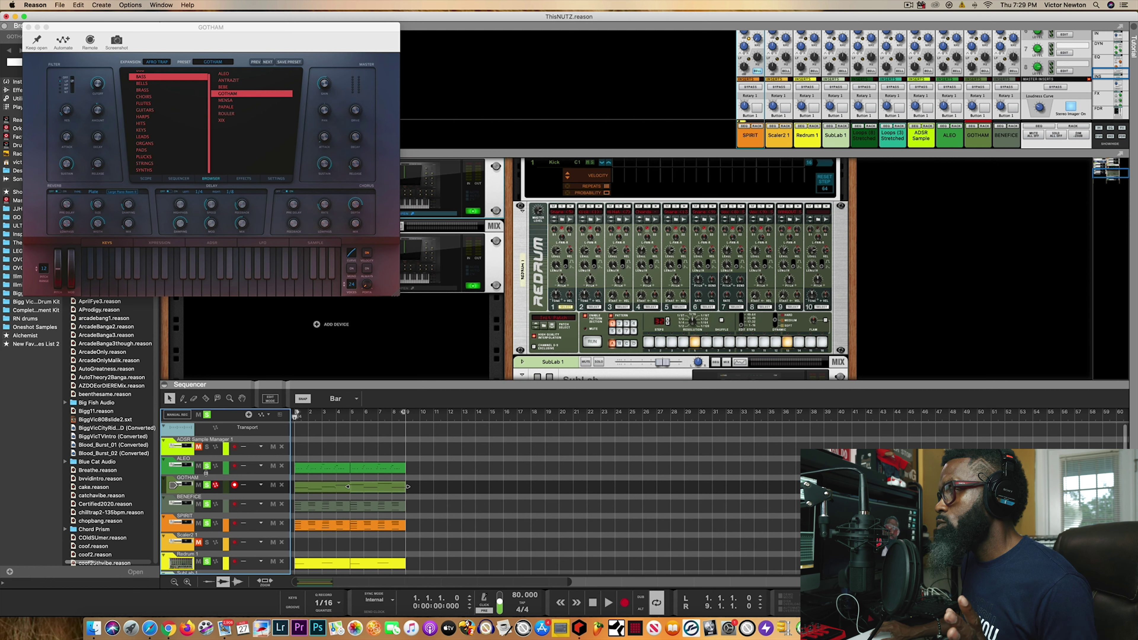
left_click(203, 472)
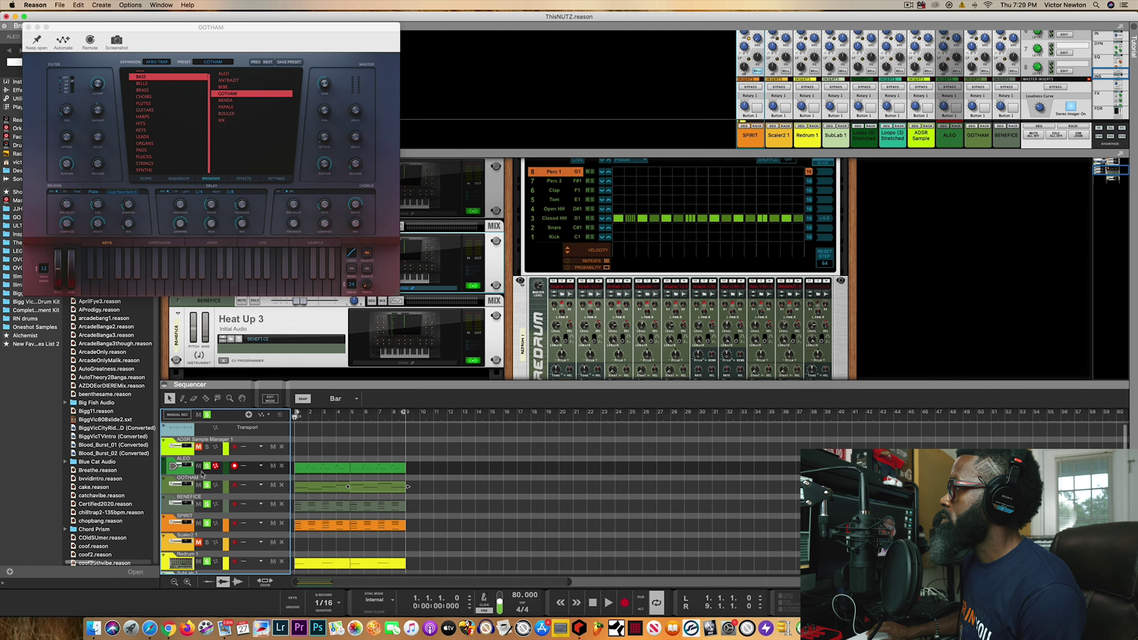
Close GOTHAM, open ALEO's Heat Up 3 on its BELLS preset, clear solo, and briefly play
left_click(27, 28)
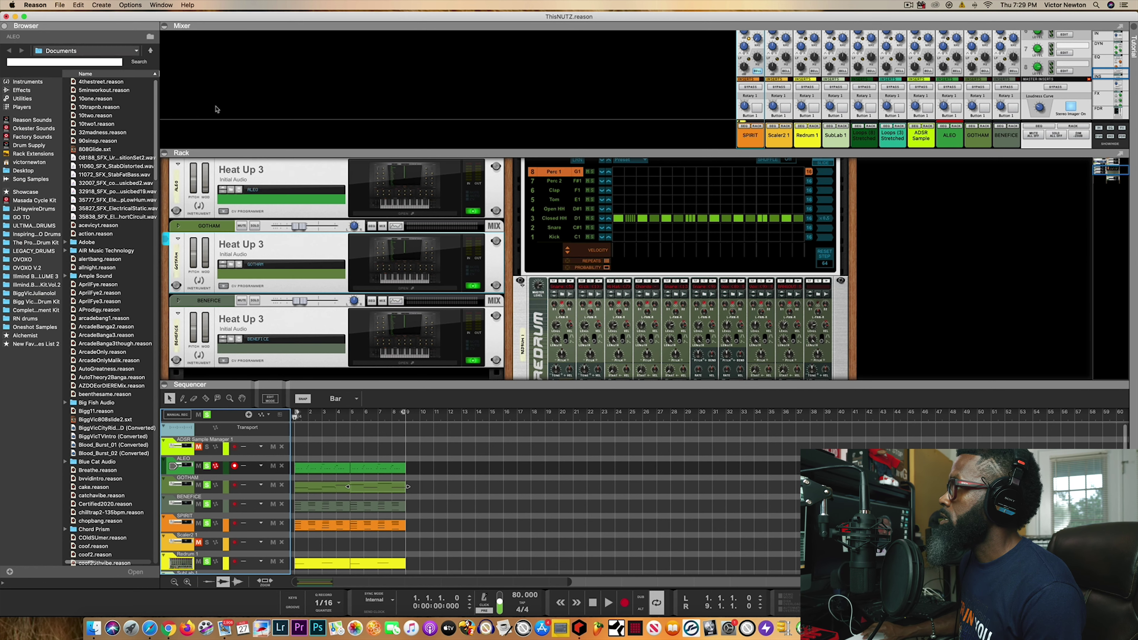
left_click(410, 214)
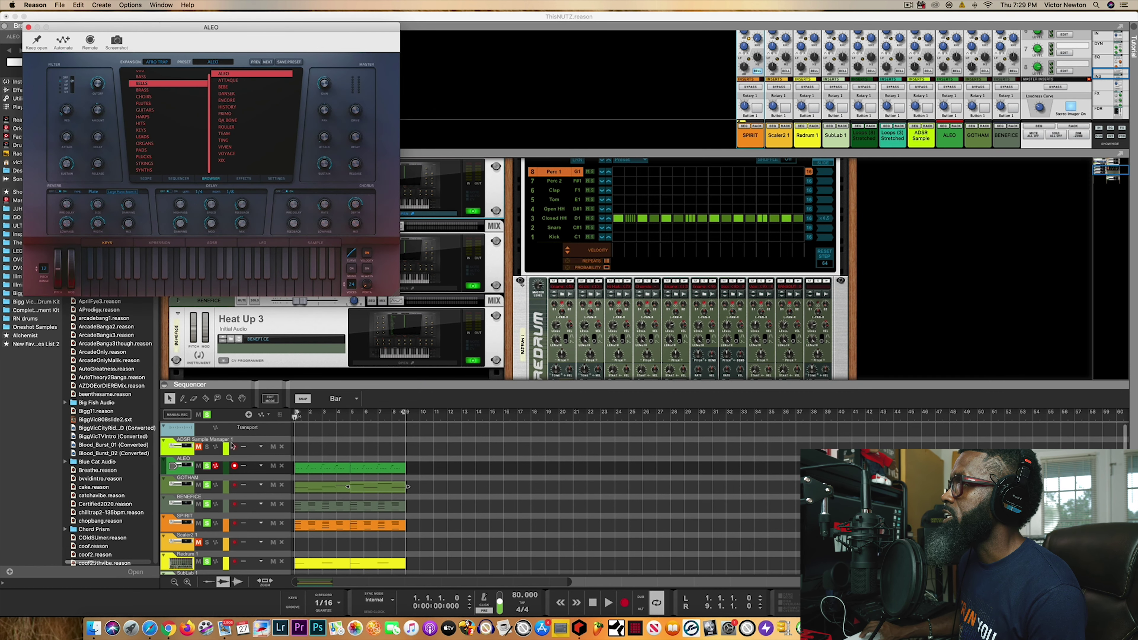
left_click(208, 414)
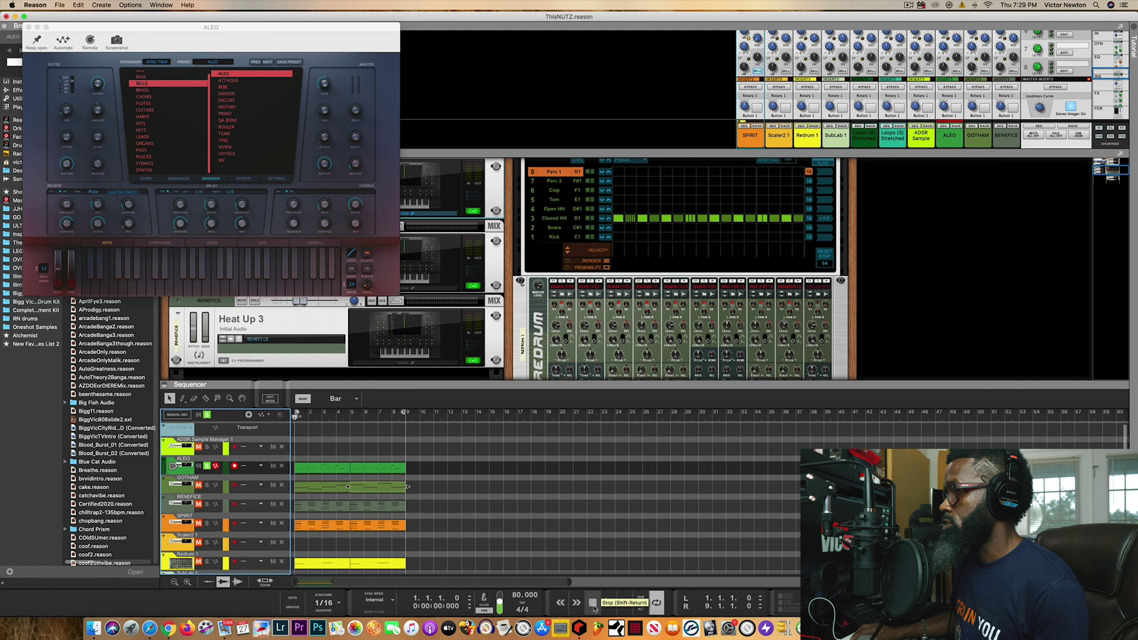
left_click(606, 617)
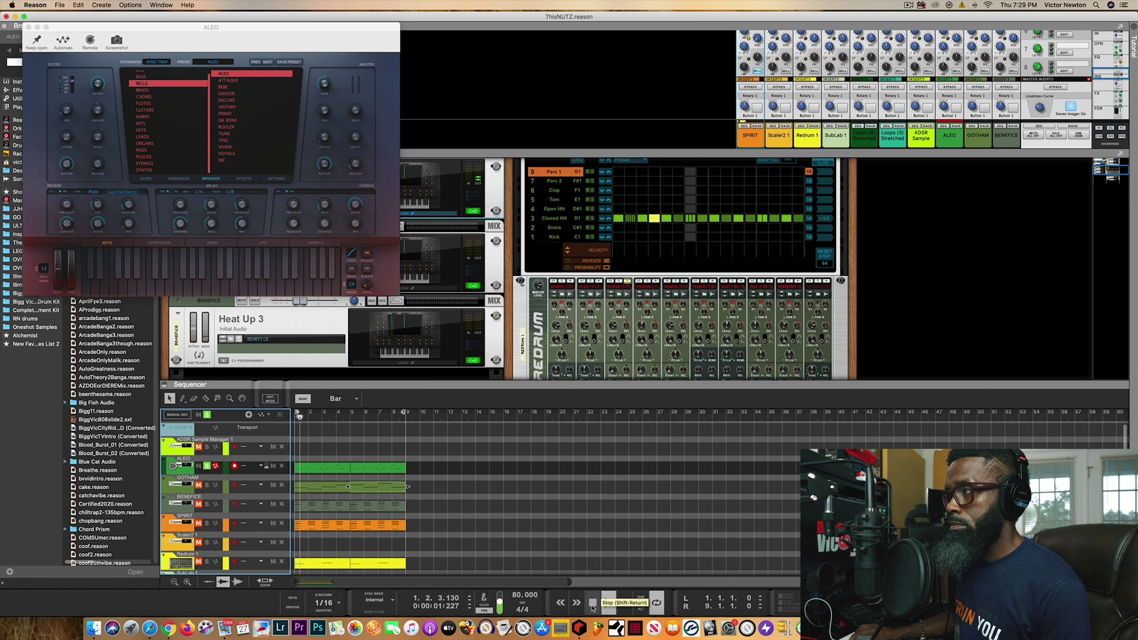
left_click(592, 608)
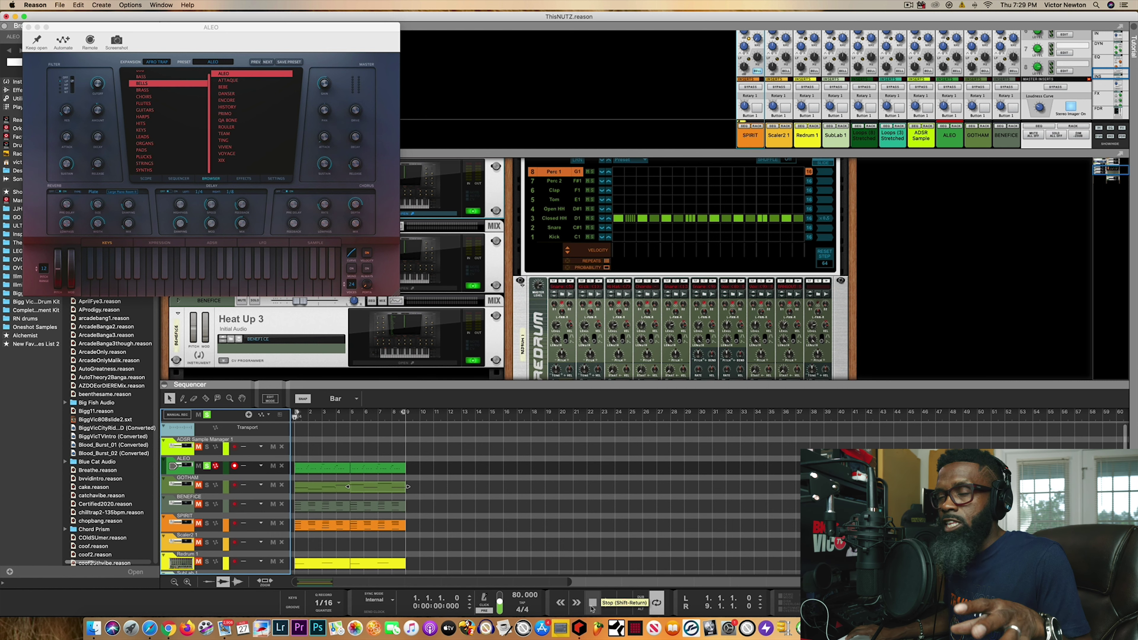